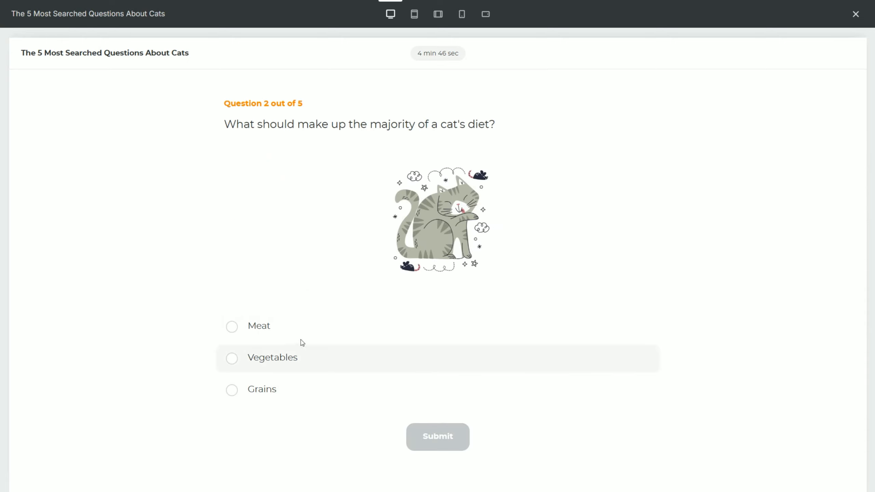
Answer the cat diet question with Meat in the quiz preview and check how the quiz looks in the tablet and phone layouts
left_click(299, 326)
left_click(453, 434)
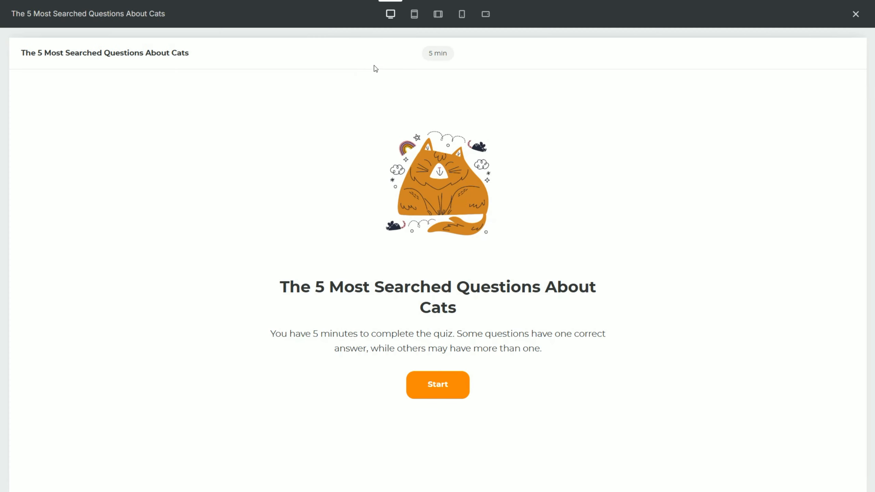
left_click(414, 14)
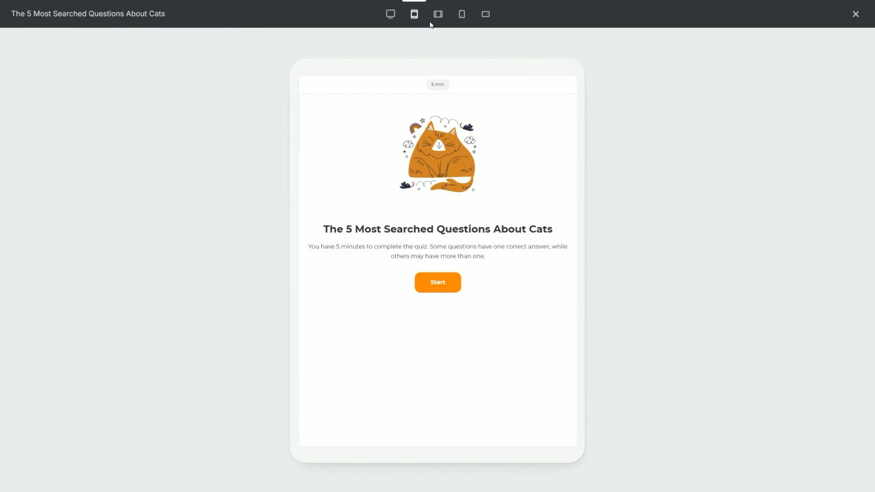
left_click(438, 14)
left_click(467, 22)
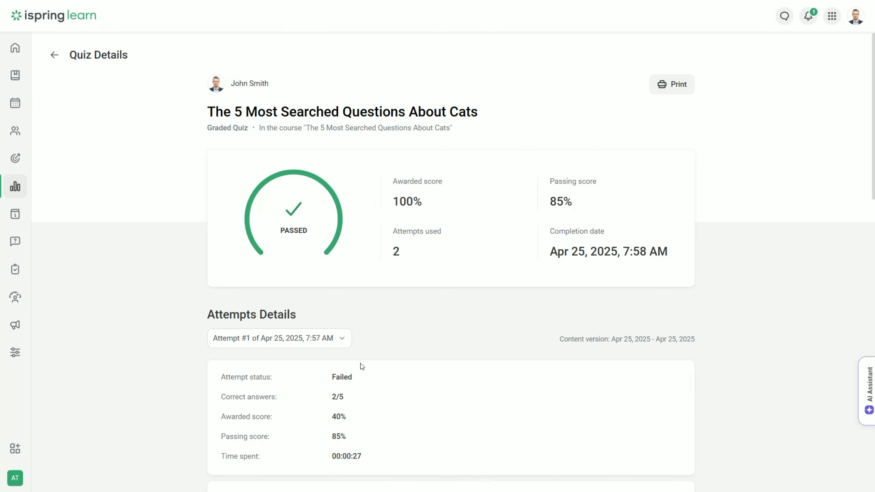
Examine the attempt details in the learner's report for the cat quiz
scroll(361, 367, "down", 5)
scroll(368, 365, "down", 5)
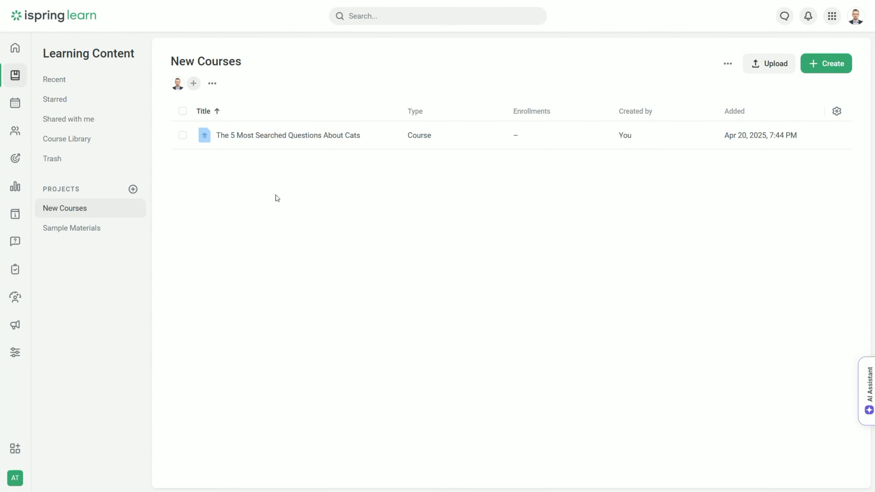
Add a new online quiz to the course "The 5 Most Searched Questions About Cats"
left_click(302, 141)
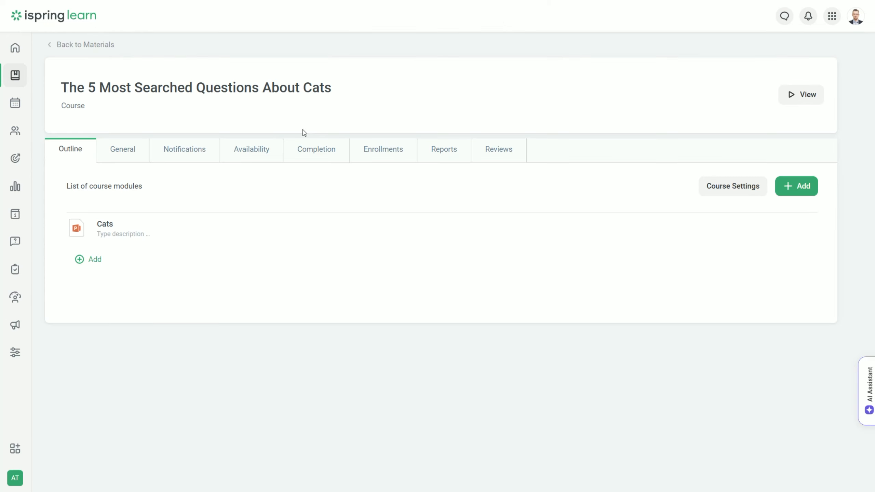
left_click(798, 196)
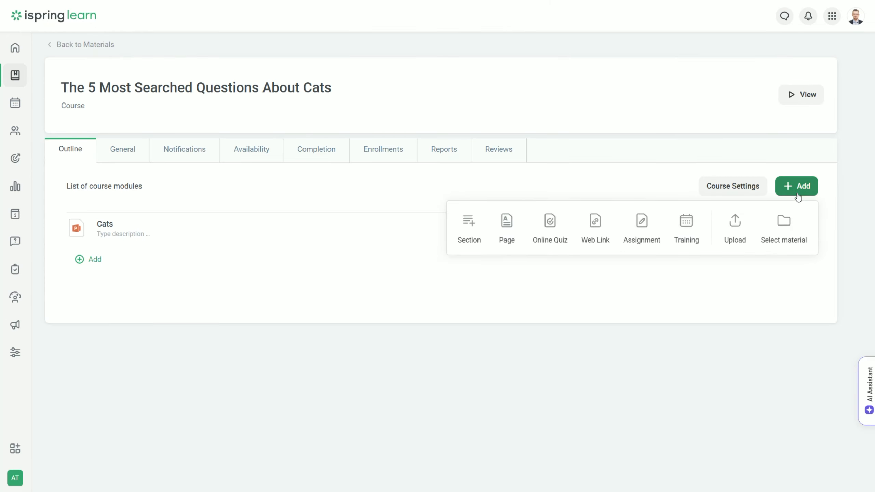
left_click(554, 246)
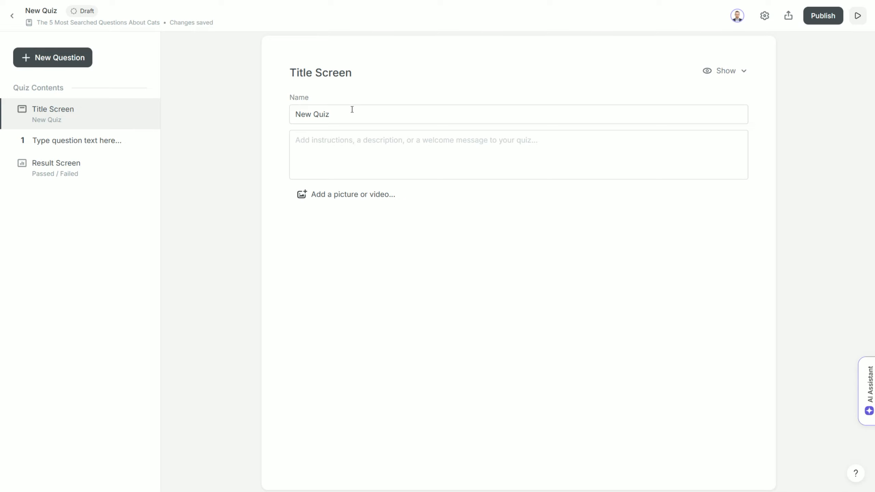
Name the quiz "The 5 Most Searched Questions About Cats" on the title screen
left_click_drag(351, 114, 282, 117)
type("The 5 Most Searched Questions About Cats")
Set the title screen description to "You have 5 minutes to complete the quiz. Some questions have one correct answer, while others may have more than one."
left_click(371, 141)
type("You have 5 minutes to complete the quiz. Some questions have one correct answer, while others may have more than one.")
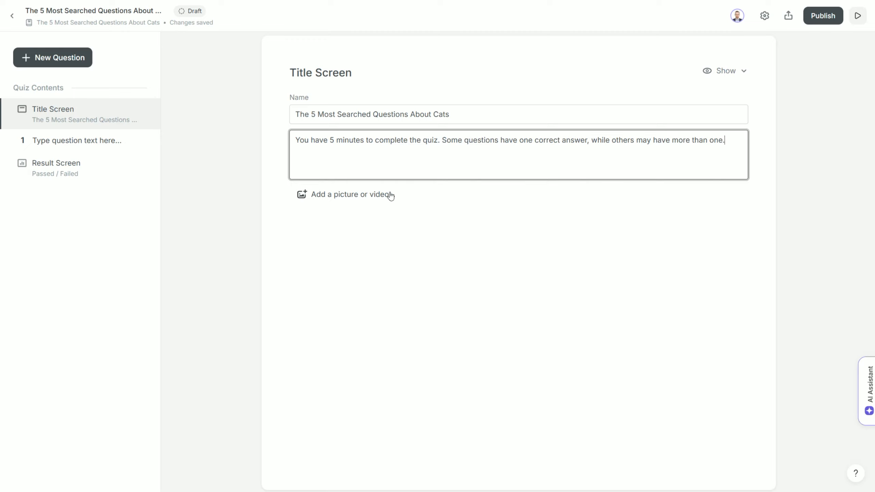
Upload picture 1 from the Pictures folder to the quiz's title screen
left_click(370, 196)
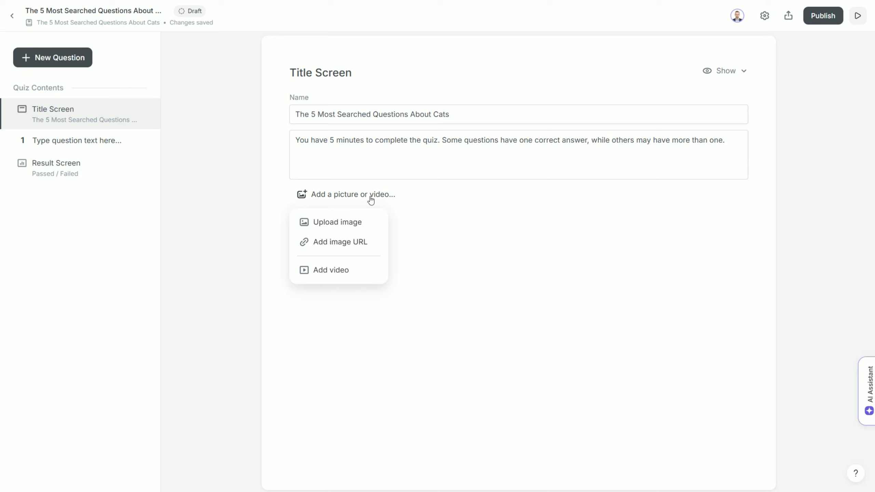
left_click(366, 223)
left_click(394, 199)
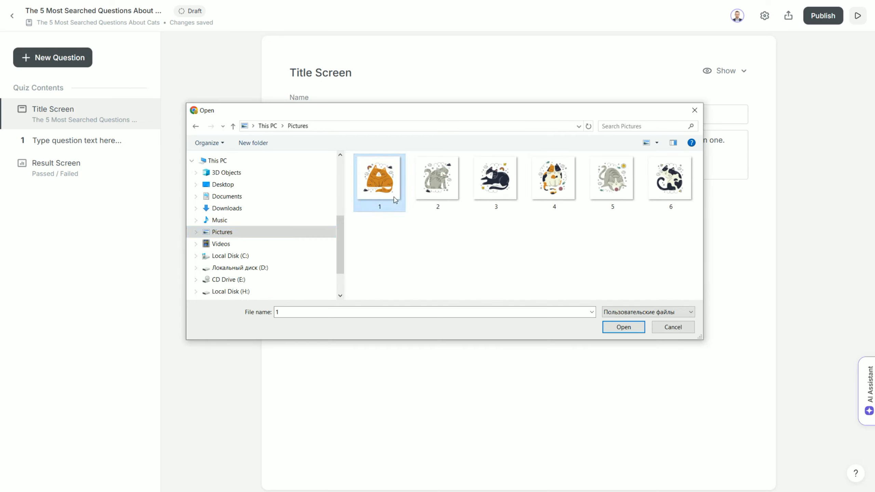
left_click(612, 330)
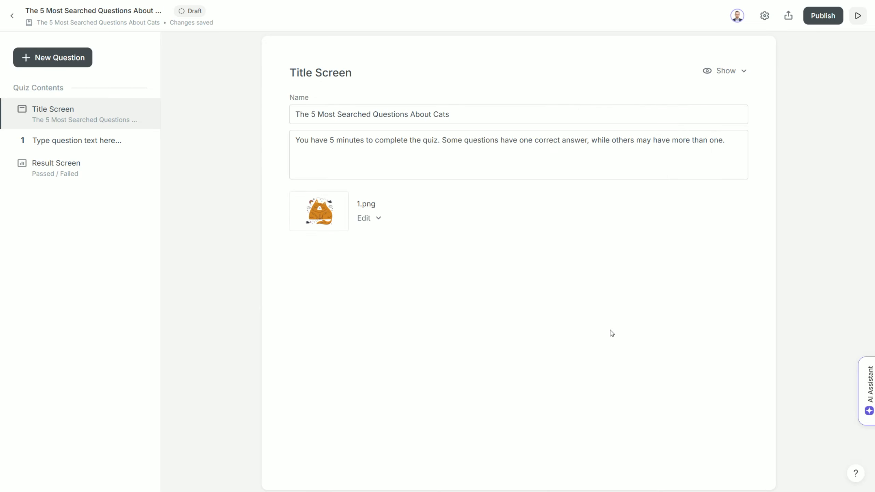
Set up a multiple choice question with the text "What should make up the majority of a cat's diet?"
left_click(80, 68)
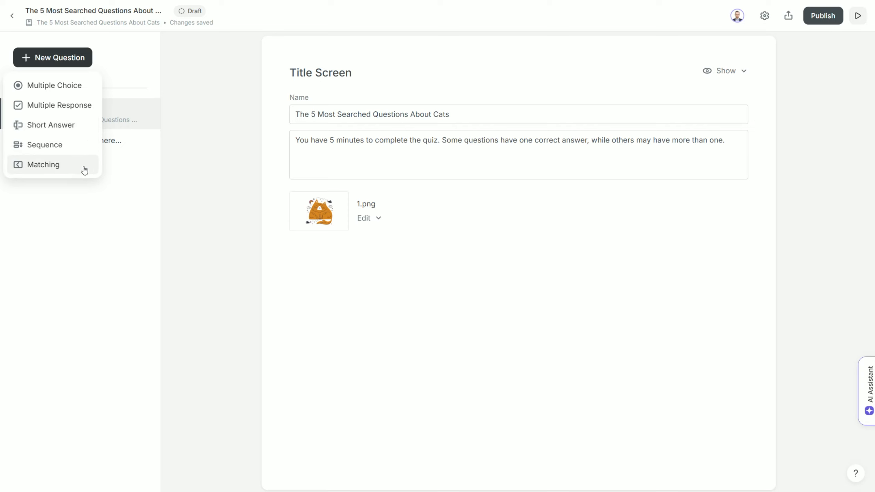
left_click(85, 89)
left_click(321, 95)
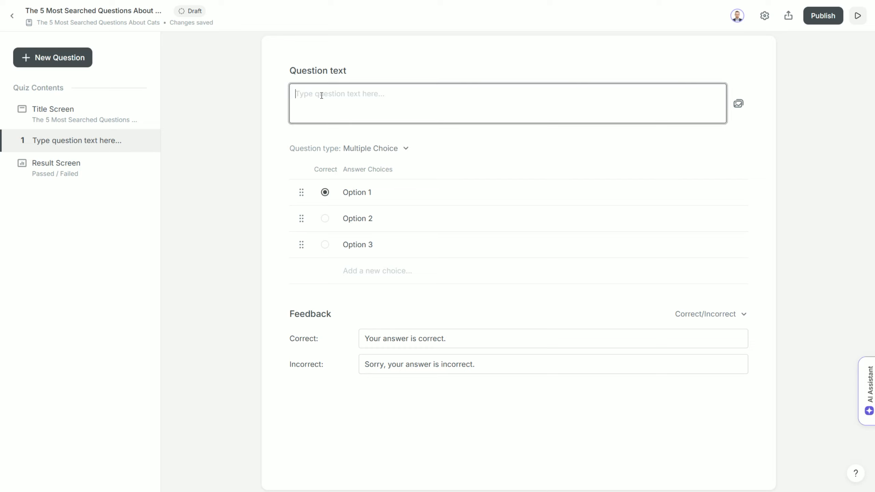
type("What should make up the majority of a cat's diet?")
Enter the answer choices Vegetables, Meat and Grains, mark Meat as correct, and keep the question type Multiple Choice
left_click(379, 192)
type("Vegetables")
left_click(341, 220)
type("Meat")
left_click(378, 246)
type("Grains")
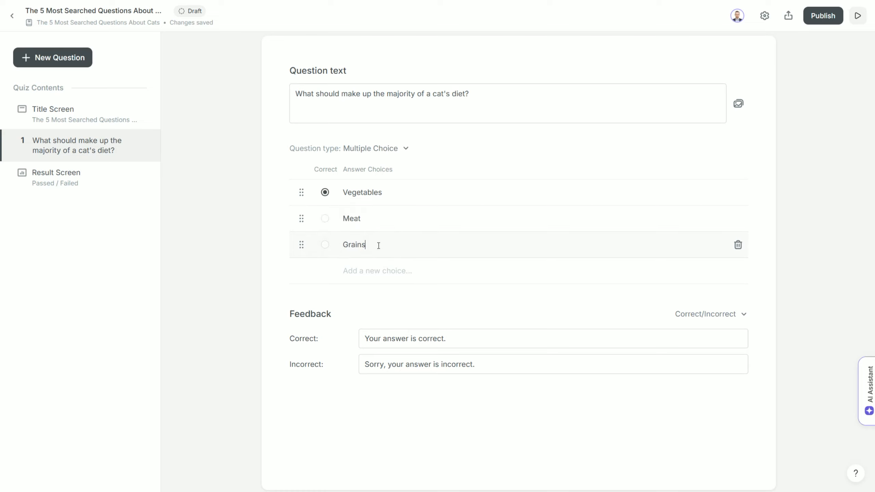
left_click(325, 218)
left_click(407, 149)
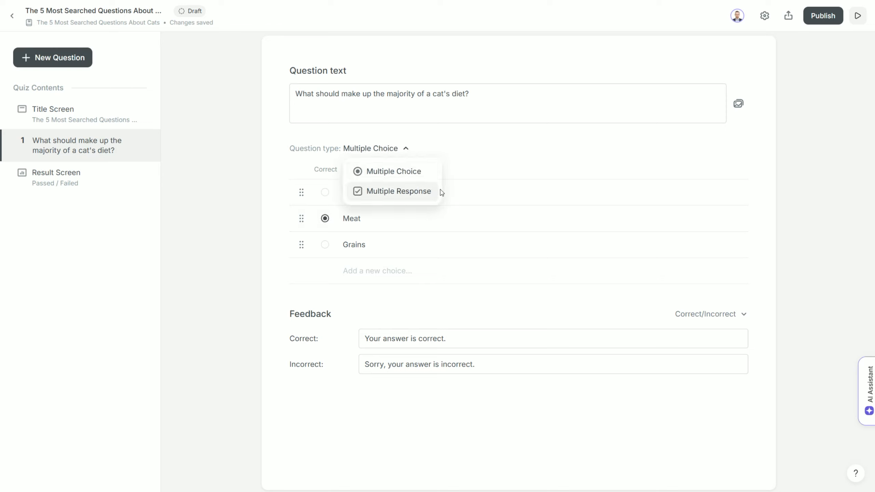
left_click(459, 170)
Upload picture 2 from the Pictures folder to the cat diet question
left_click(739, 104)
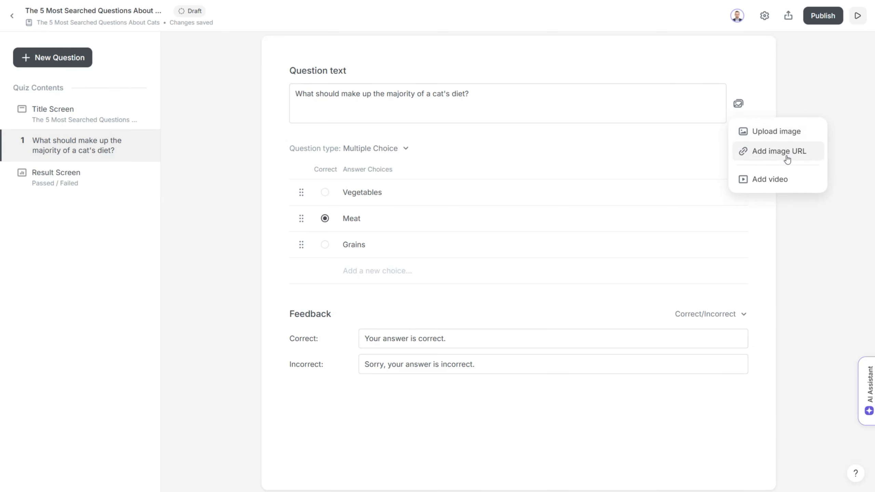
left_click(811, 138)
left_click(453, 202)
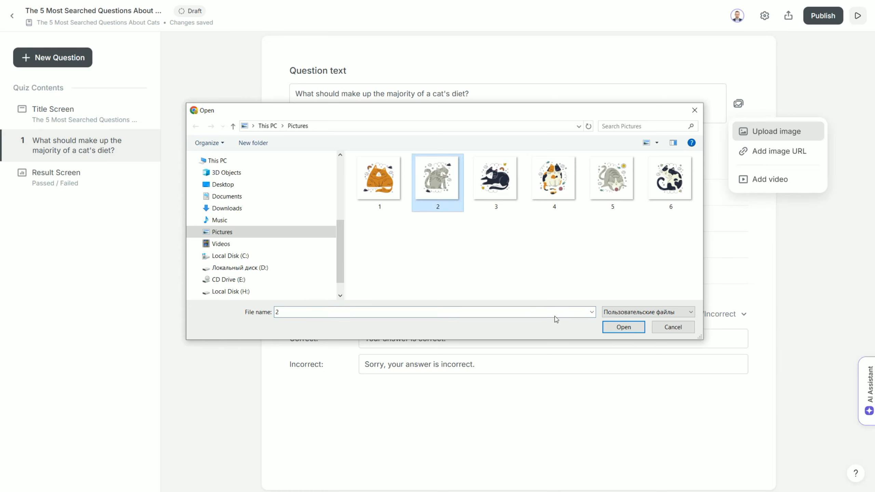
left_click(612, 331)
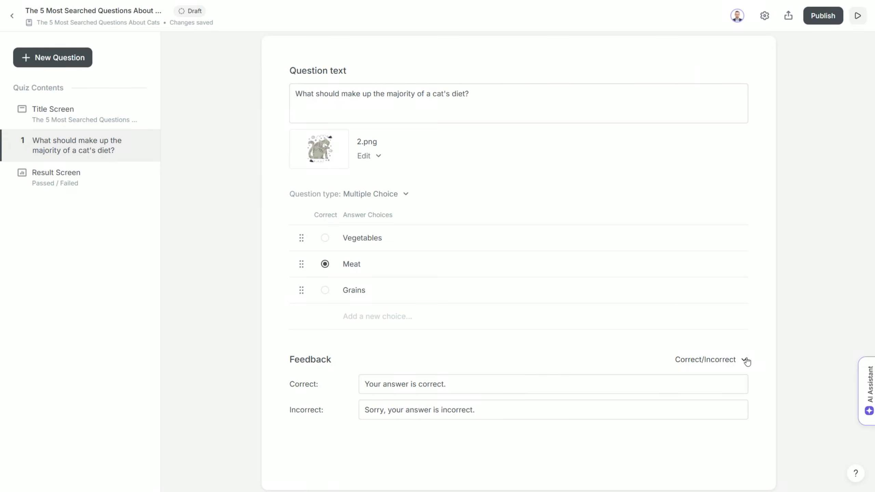
Switch the cat diet question's feedback to Any answer and back to Correct/Incorrect
left_click(746, 360)
left_click(750, 382)
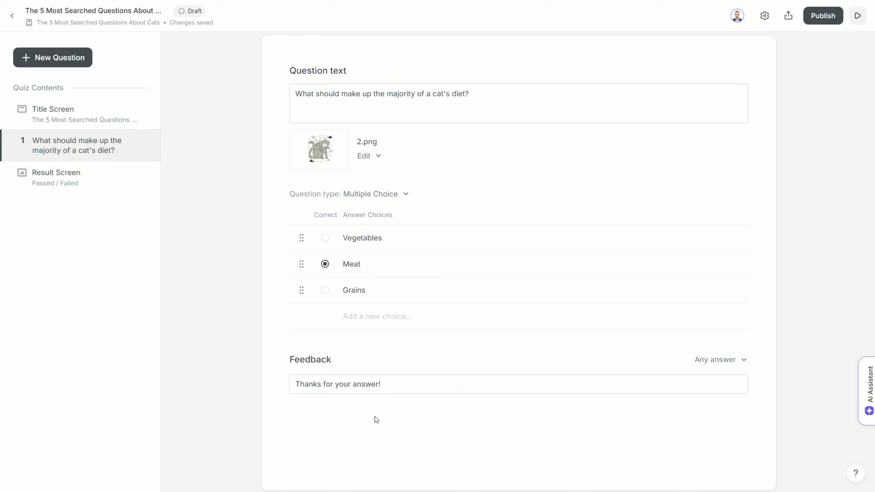
left_click(745, 361)
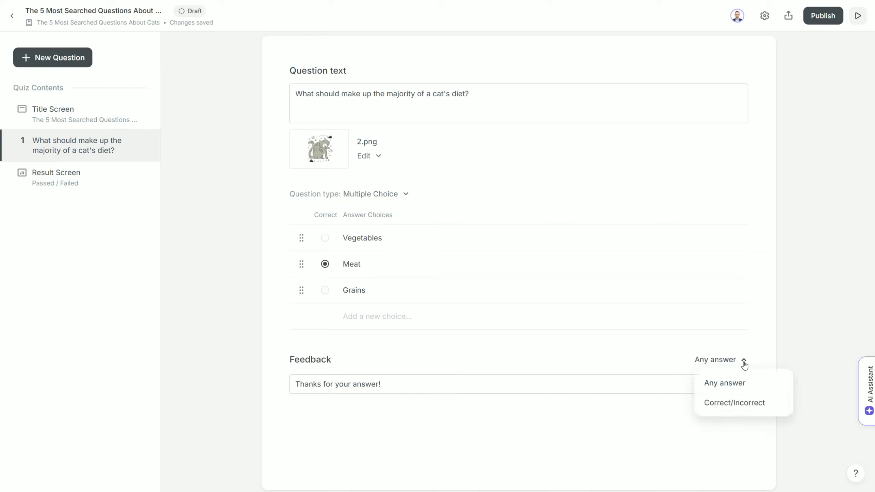
left_click(757, 402)
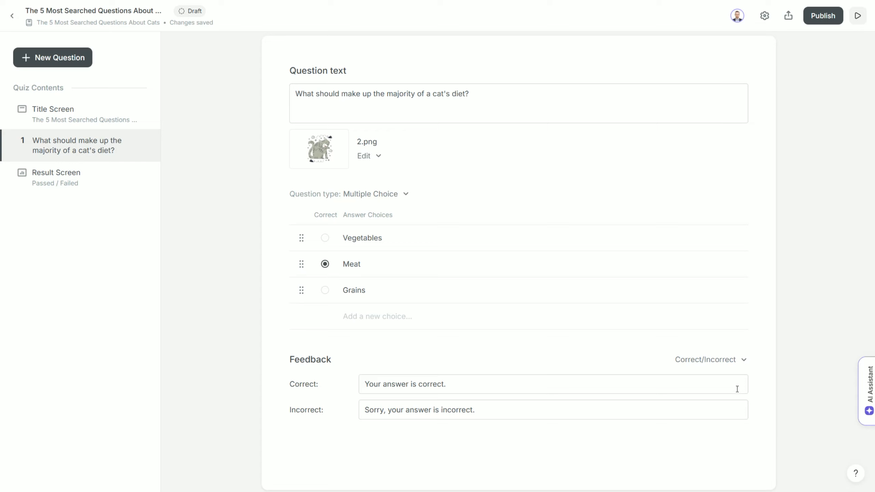
Set the feedback for a correct answer to "Good job! Let's move on."
left_click_drag(447, 384, 364, 385)
type("Good job! Let's move on.")
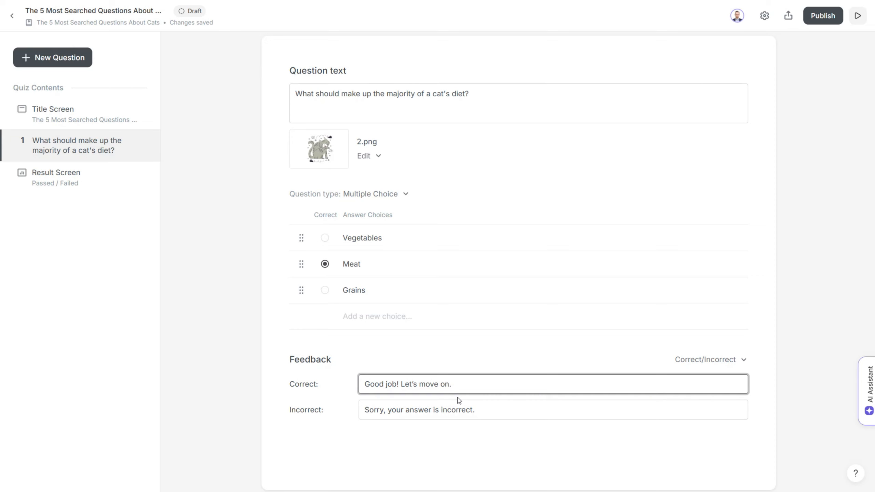
Set the incorrect feedback to "Cats are obligate carnivores, which means they require a diet high in meat to get the necessary nutrients they need to stay healthy."
left_click_drag(479, 410, 360, 411)
type("Cats are obligate carnivores, which means they require a diet high in meat to get the necessary nutrients they need to stay healthy.")
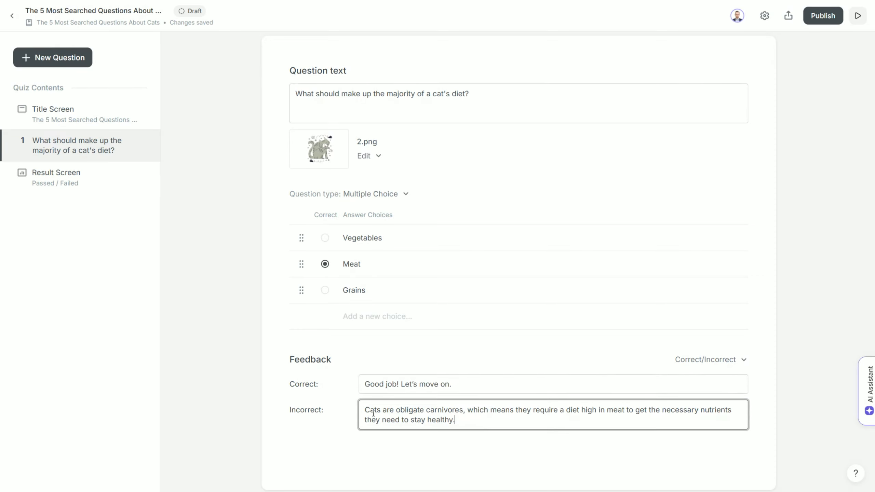
left_click(386, 443)
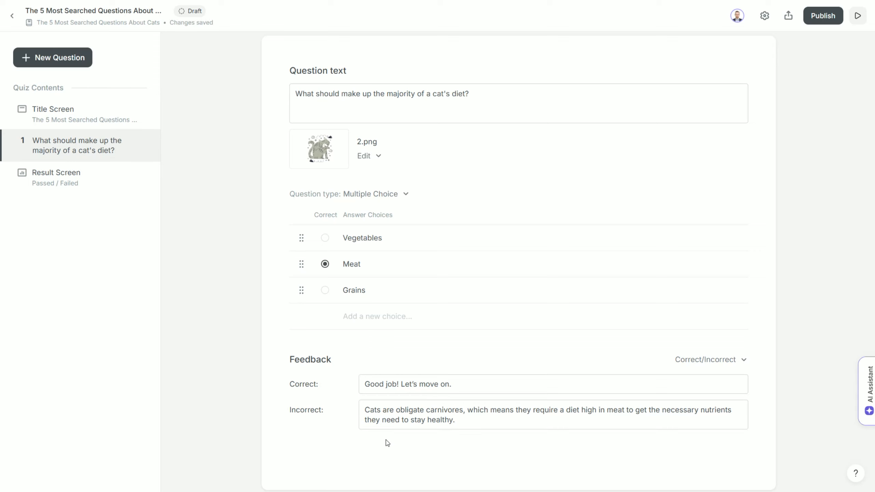
Review the content of questions 2 to 5 and the result screen of the cat quiz
left_click(78, 69)
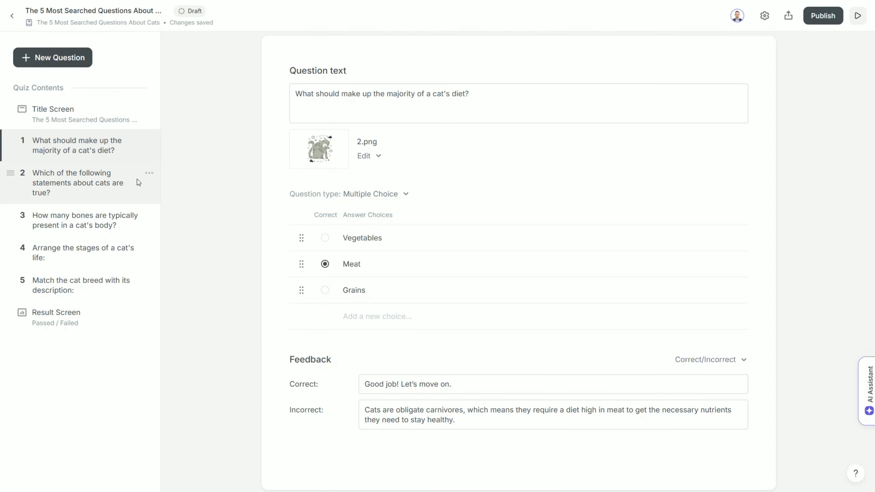
left_click(139, 186)
left_click(140, 224)
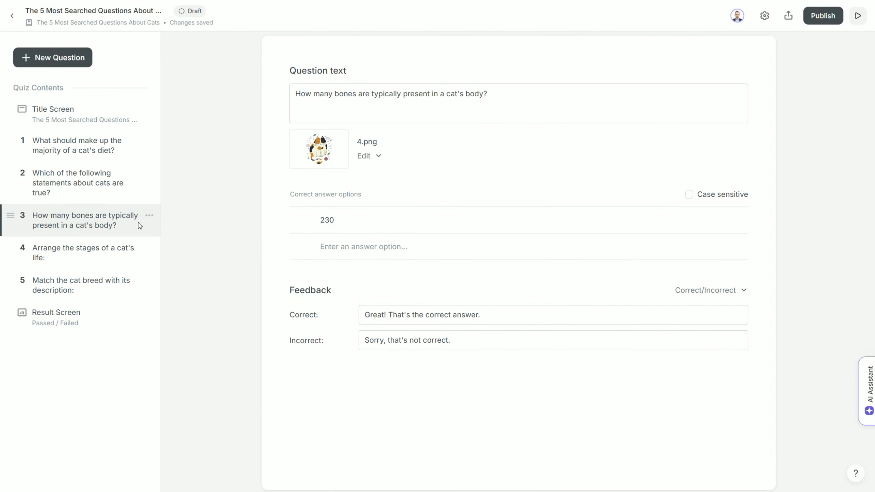
left_click(139, 263)
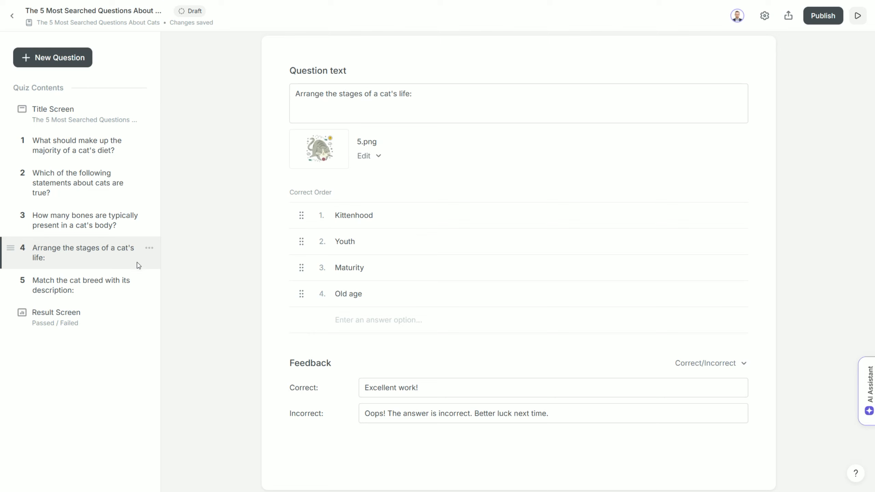
left_click(137, 291)
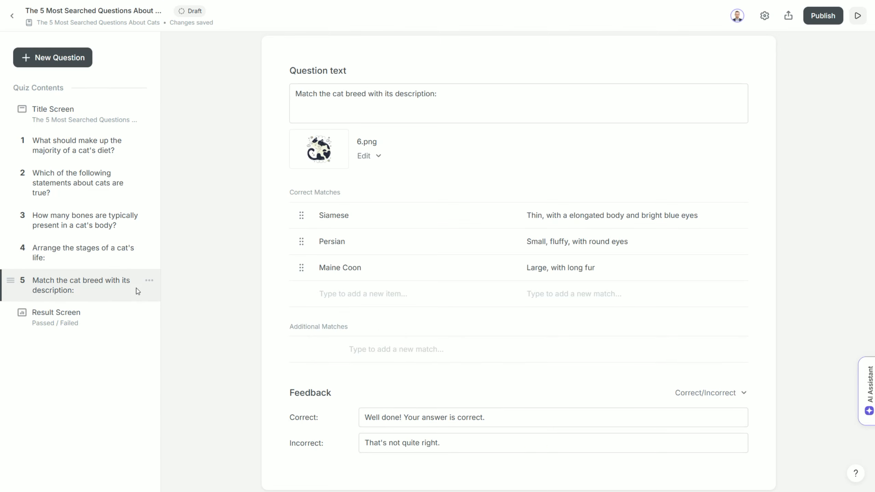
left_click(140, 324)
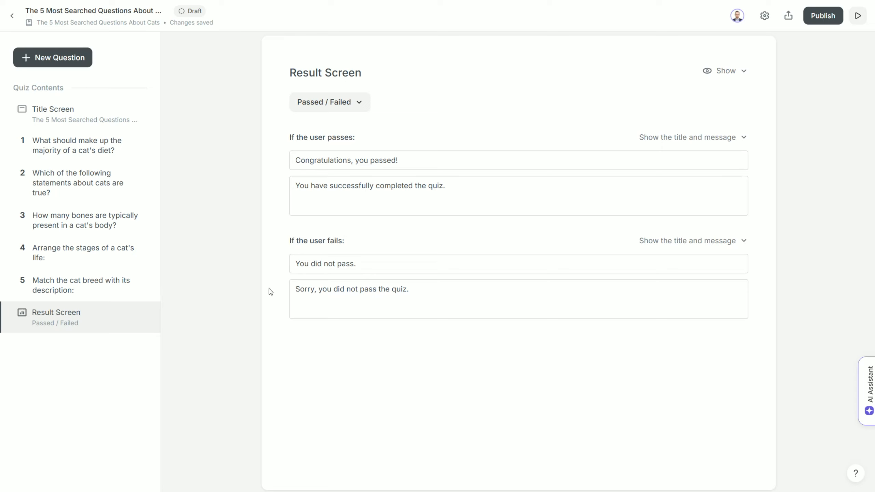
Switch the result screen to Hide results and back to Passed / Failed
left_click(743, 79)
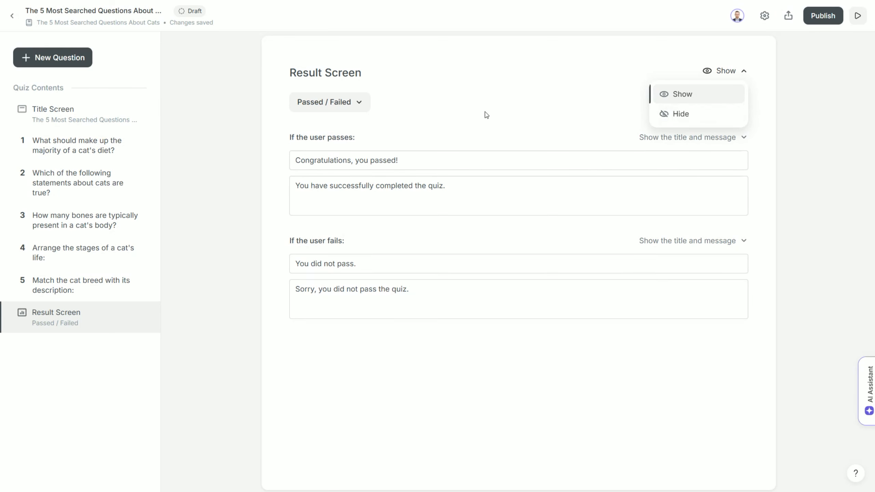
left_click(363, 107)
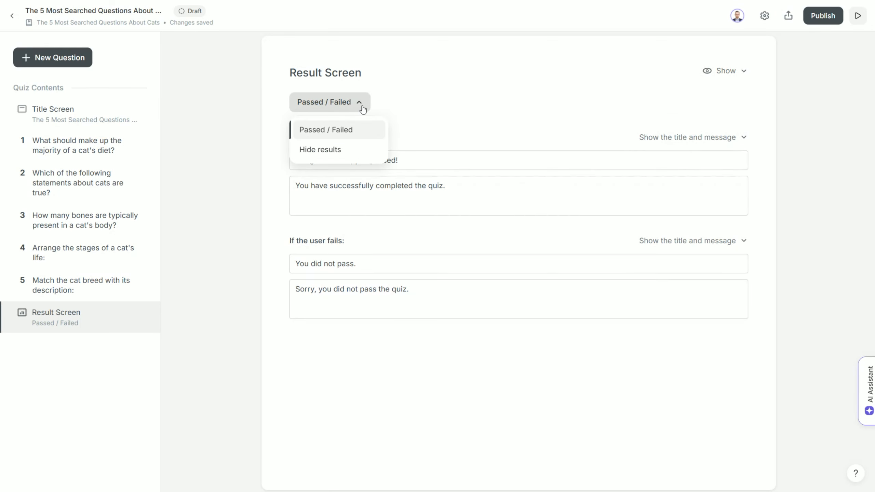
left_click(363, 151)
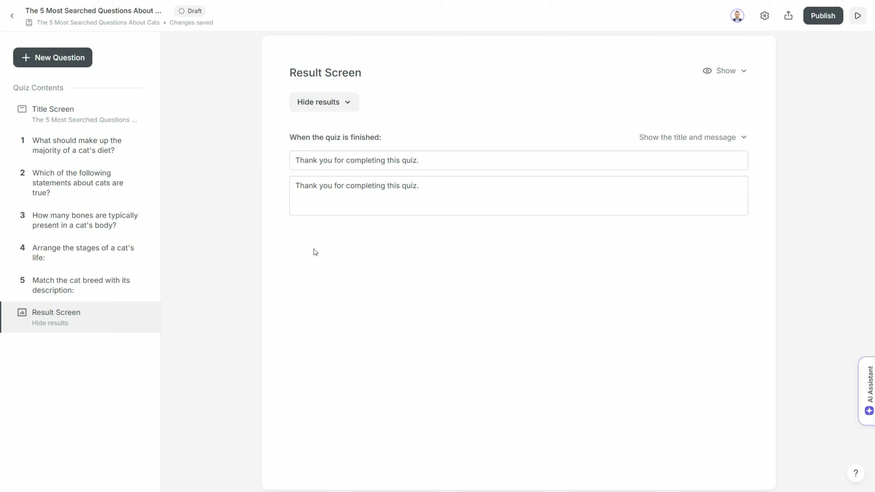
left_click(352, 104)
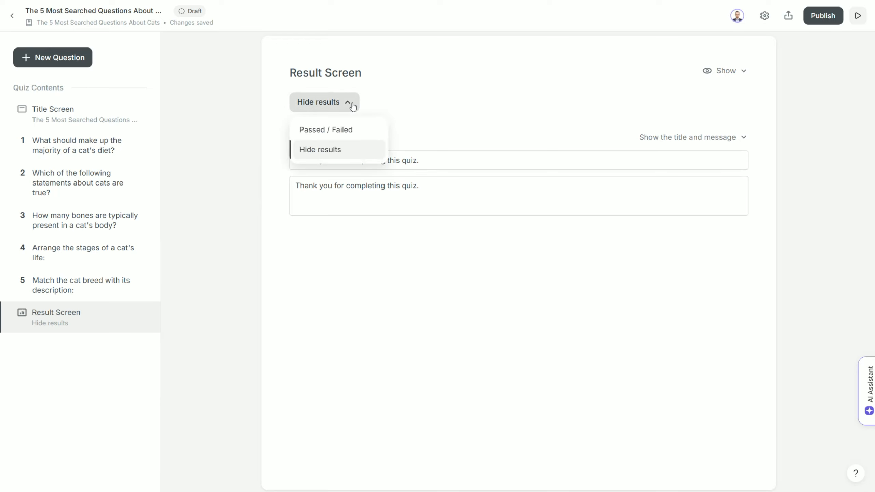
left_click(366, 128)
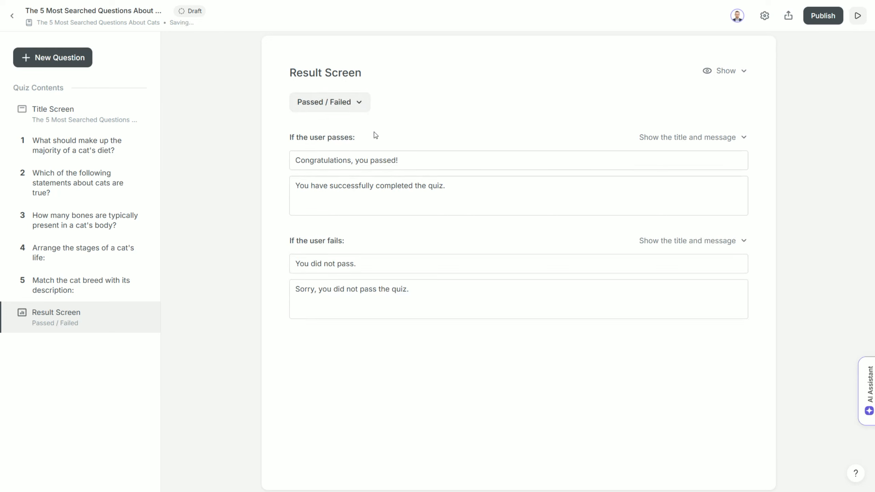
Set the result screen's pass message to "Now you know everything about cats." and fail message to "Study the course again and try to pass the test."
left_click_drag(453, 186, 295, 188)
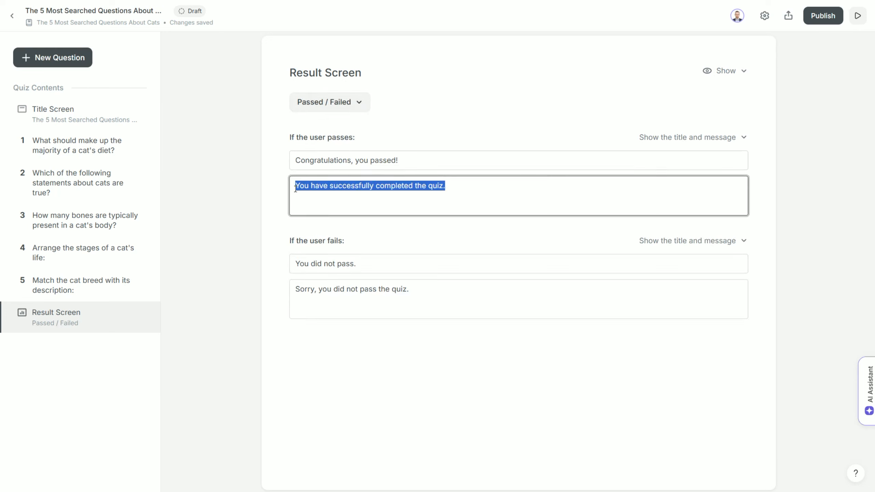
type("Now you know everything about cats.")
left_click_drag(418, 291, 283, 293)
type("Study the course again and try to pass the test.")
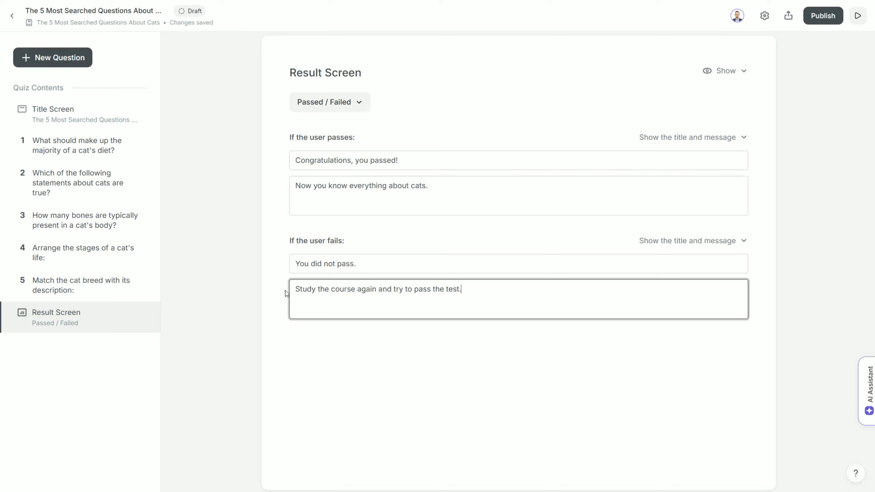
In the quiz settings, limit the number of attempts to 2 and set the passing score to 85%
left_click(767, 25)
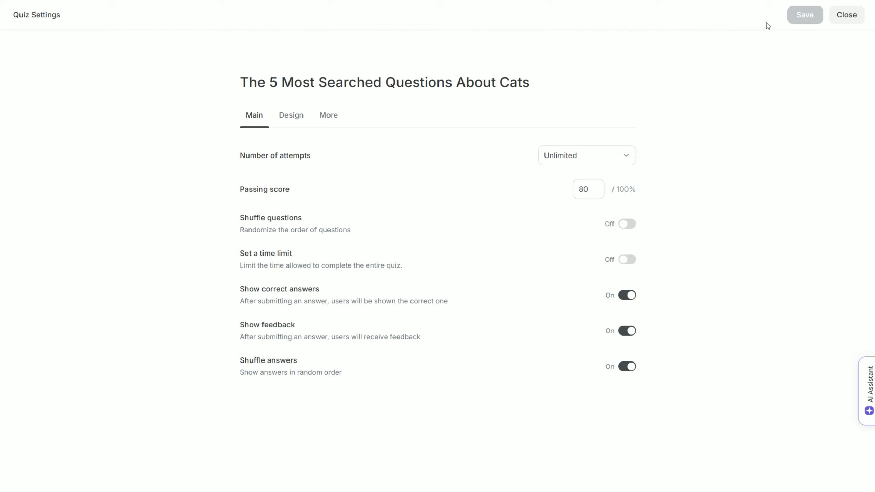
left_click(628, 158)
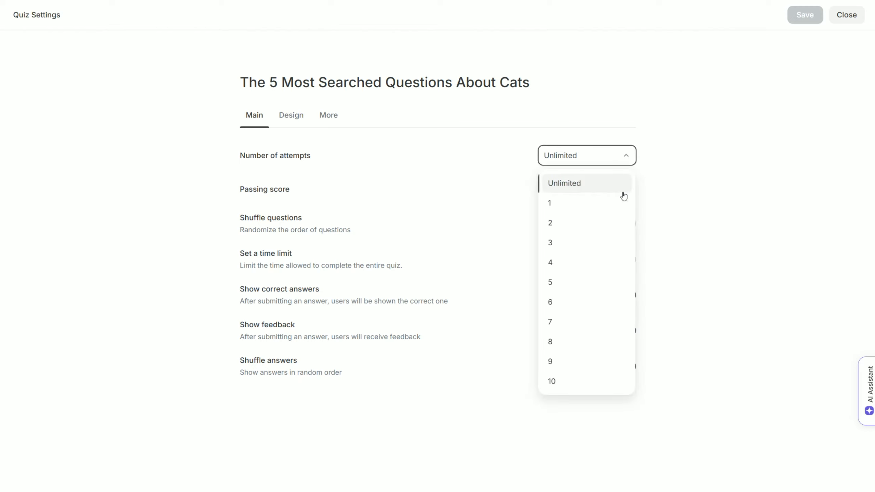
left_click(616, 221)
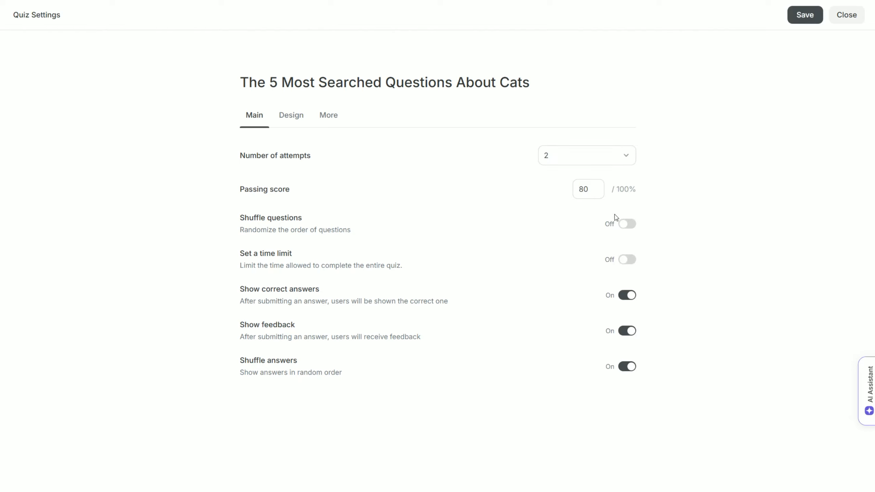
left_click(590, 190)
key("BackSpace")
type("5")
Turn on question shuffling and set a time limit of 5 minutes for completing the quiz
left_click(625, 228)
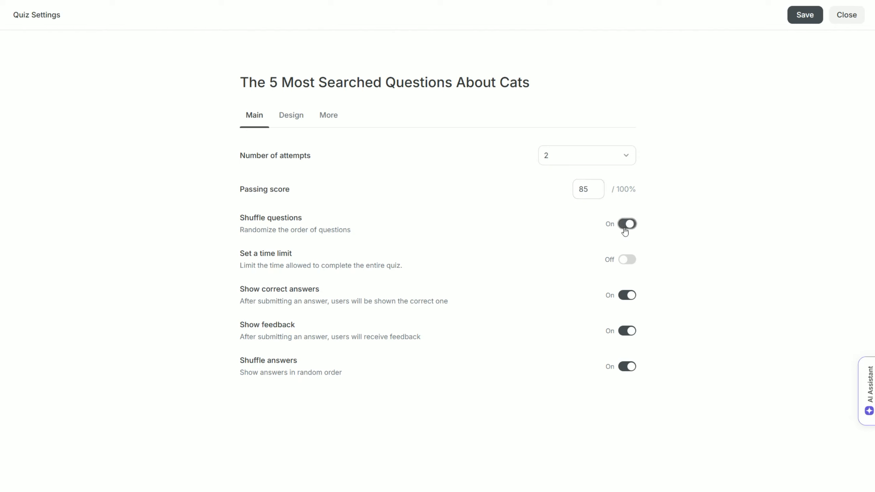
left_click(627, 262)
double_click(615, 294)
type("5")
left_click(650, 301)
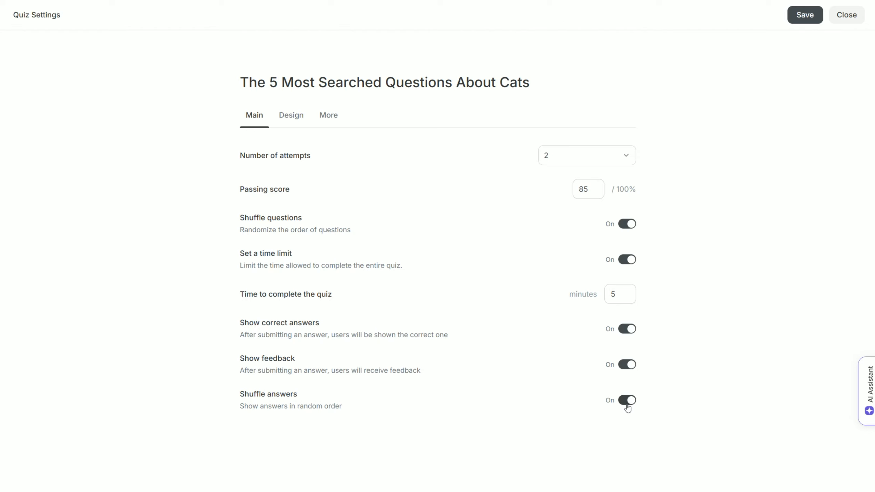
Design the quiz theme with an orange accent color and Montserrat for heading and body text, and make it the default theme
left_click(289, 124)
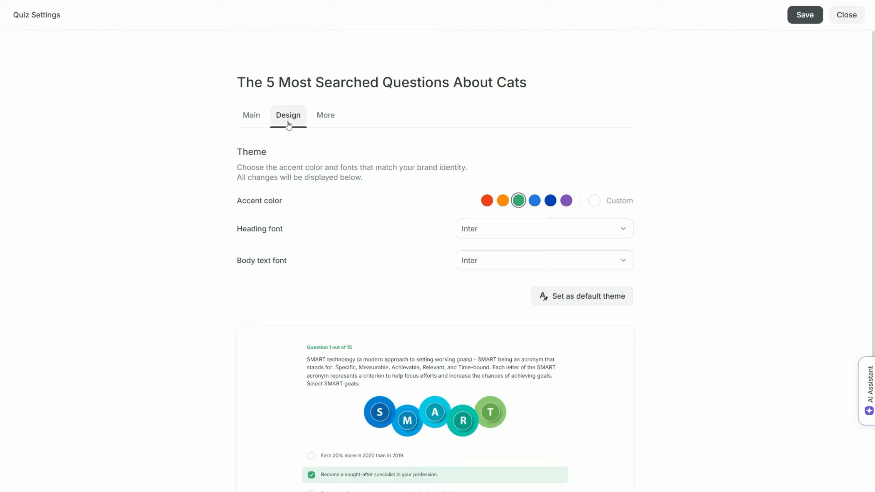
left_click(502, 202)
left_click(521, 228)
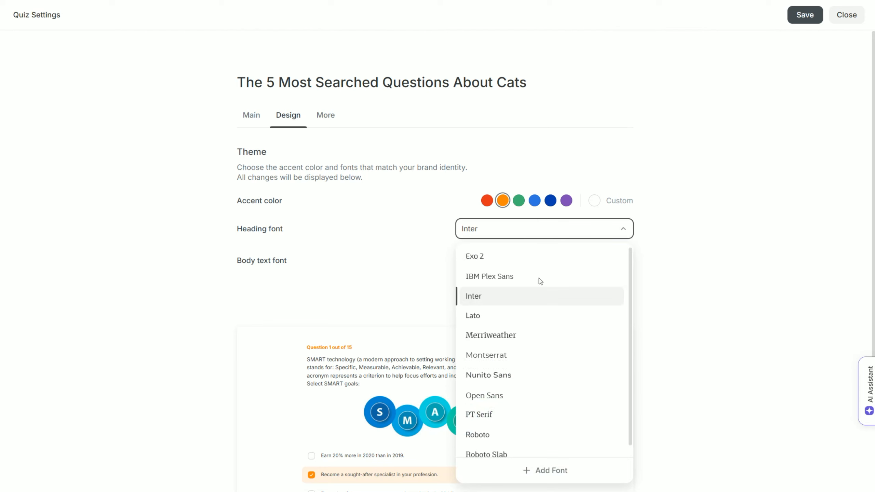
left_click(538, 356)
left_click(553, 263)
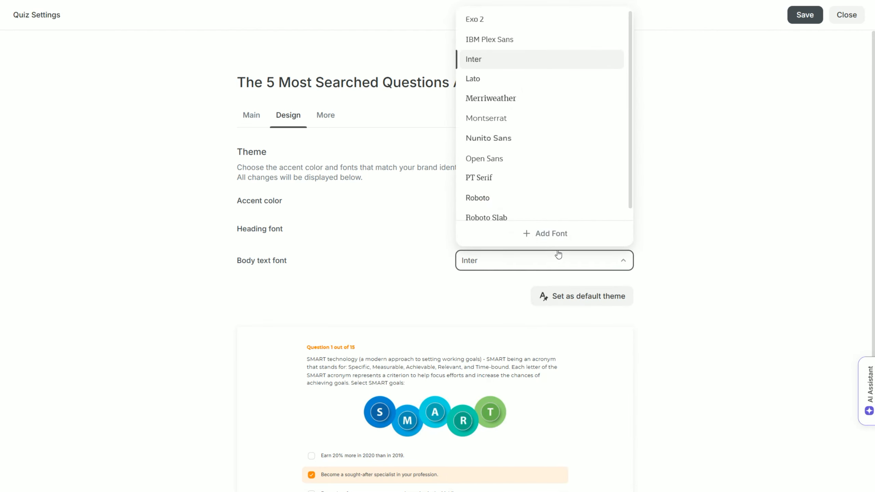
left_click(568, 126)
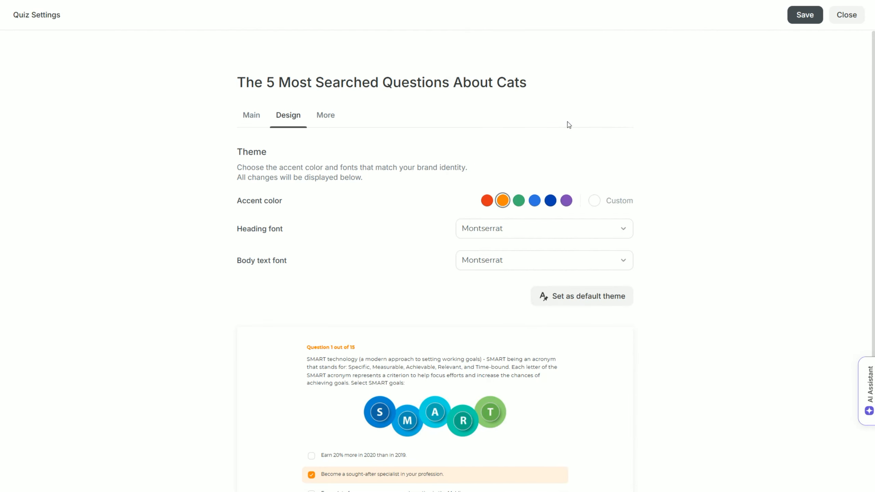
left_click(619, 304)
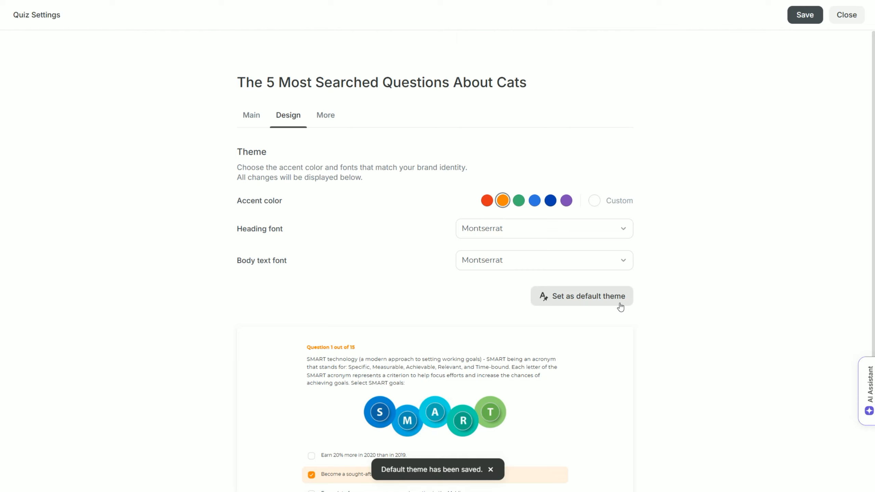
Switch the reading direction to Right-to-left and back to Left-to-right, and save the quiz settings
left_click(331, 121)
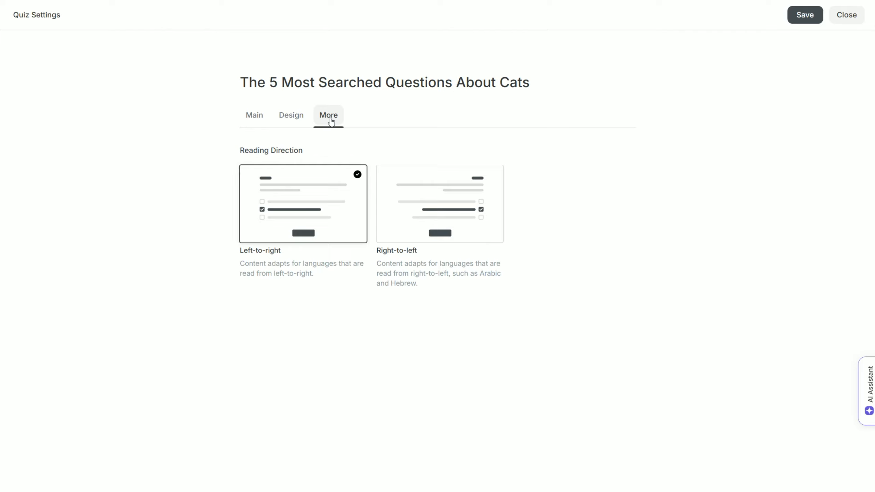
left_click(451, 189)
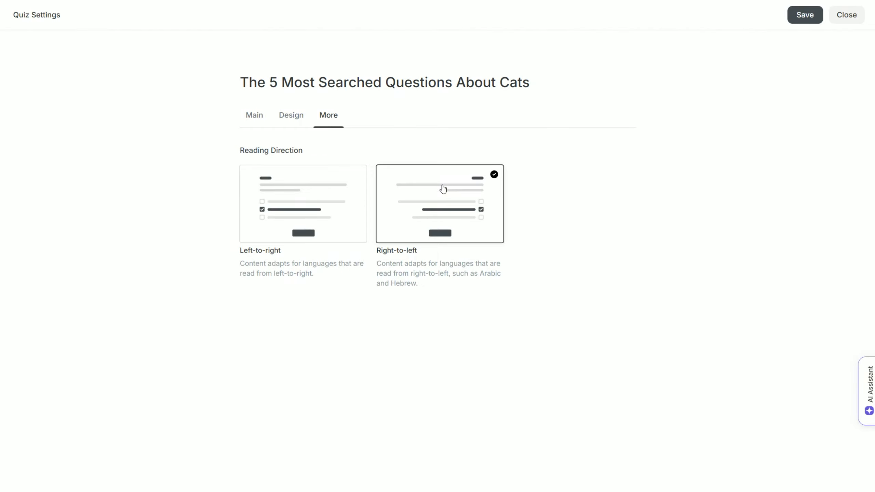
left_click(355, 208)
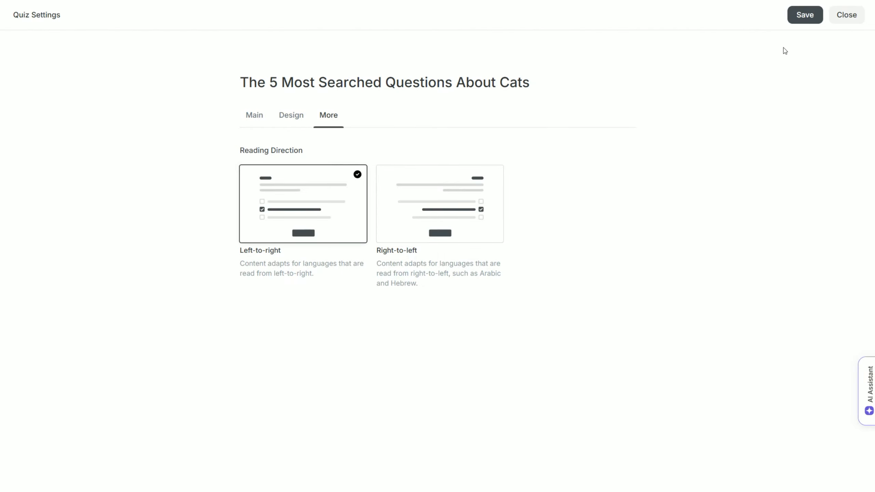
left_click(805, 19)
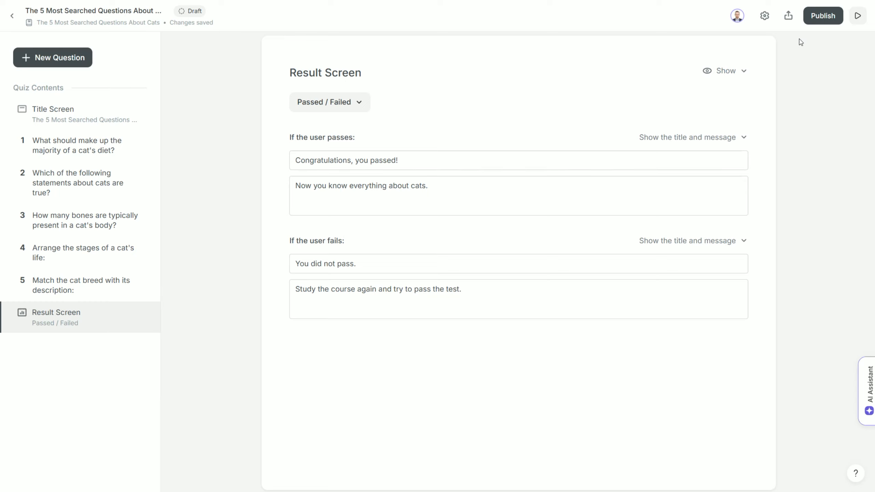
Preview the quiz from its title screen, rearranging and submitting the cat's life stages, and close the preview at the result screen
left_click(857, 15)
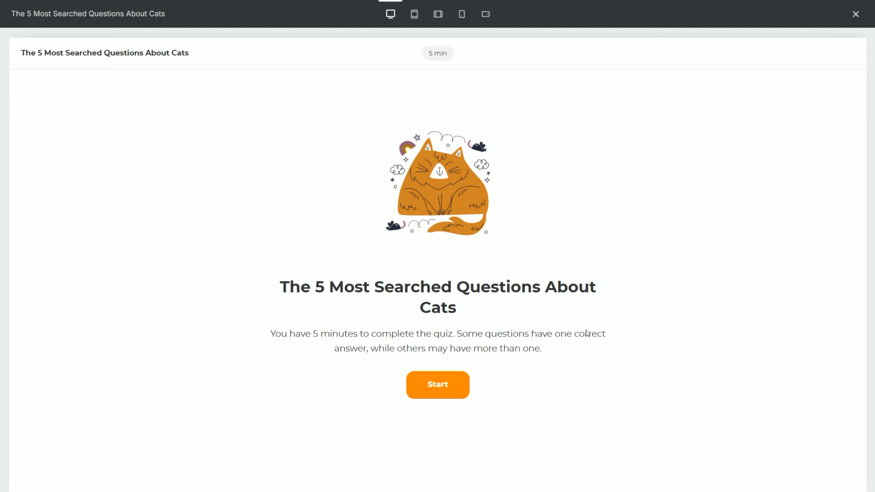
left_click(456, 395)
left_click_drag(420, 387, 419, 427)
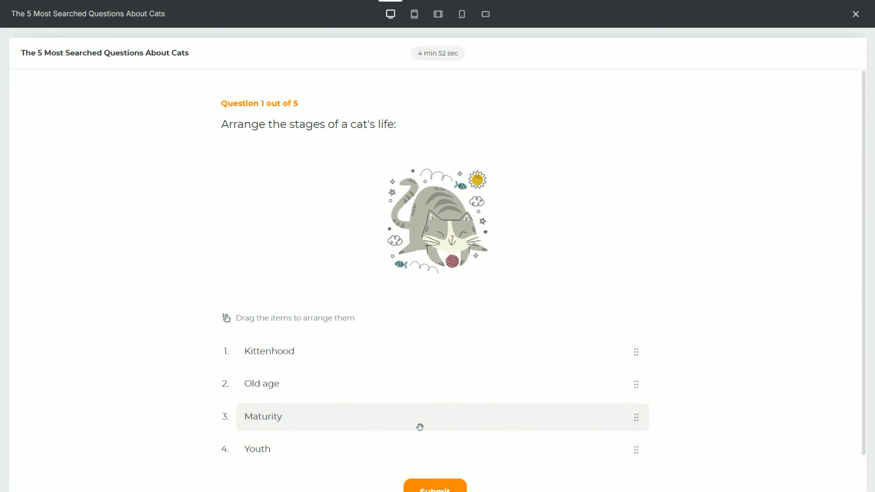
scroll(419, 428, "down", 2)
left_click(448, 451)
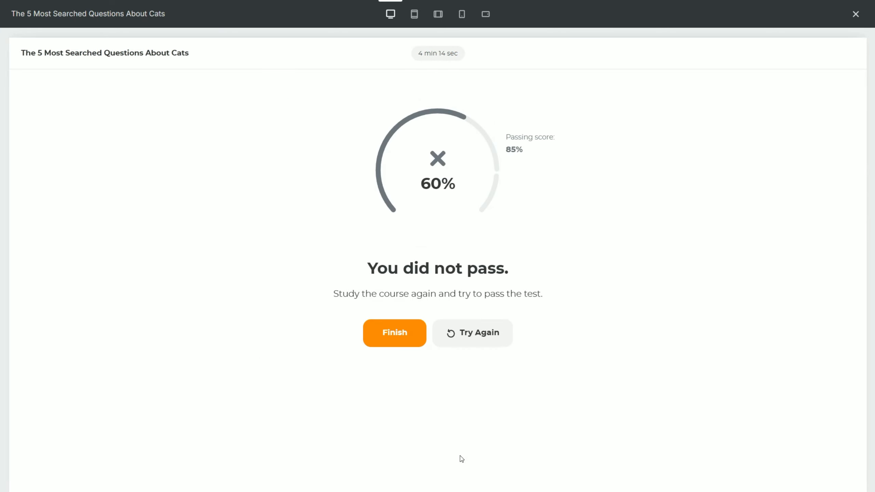
left_click(856, 16)
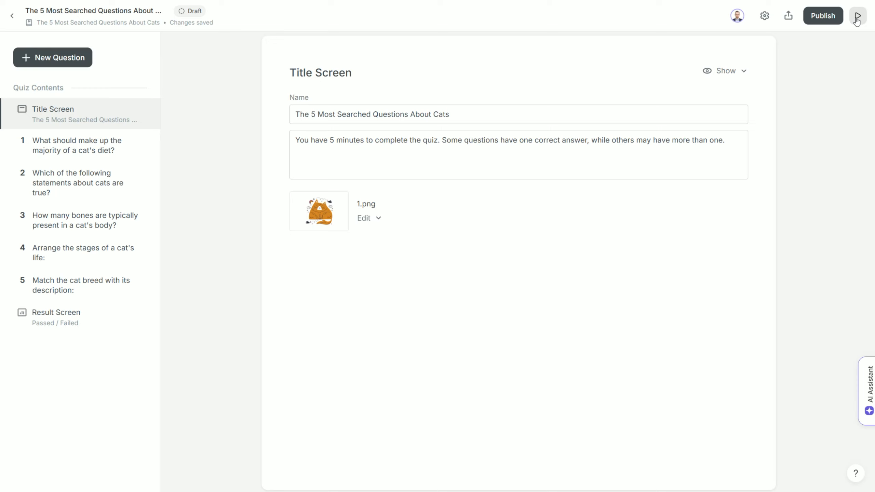
Publish the quiz and check which LMS profiles are available for exporting it
left_click(821, 24)
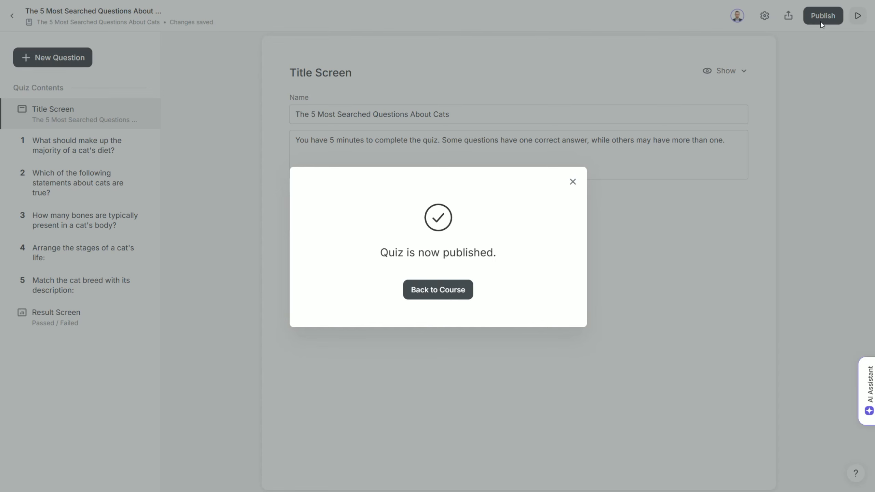
left_click(572, 181)
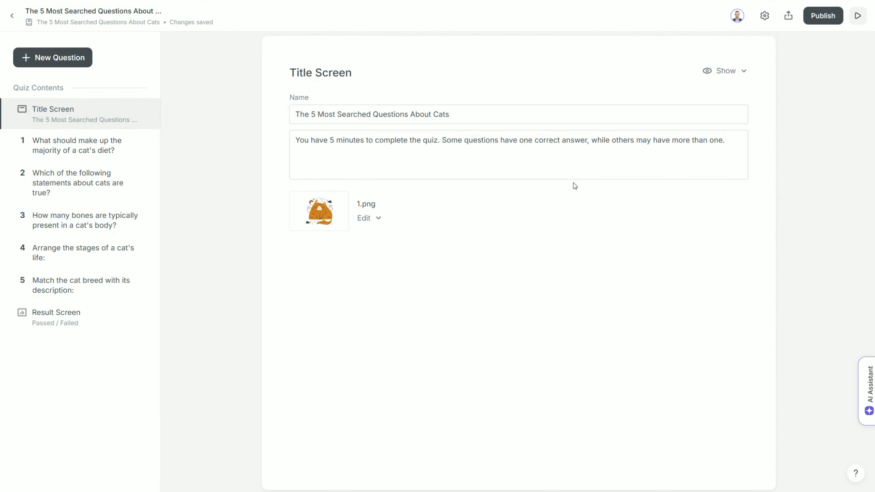
left_click(789, 15)
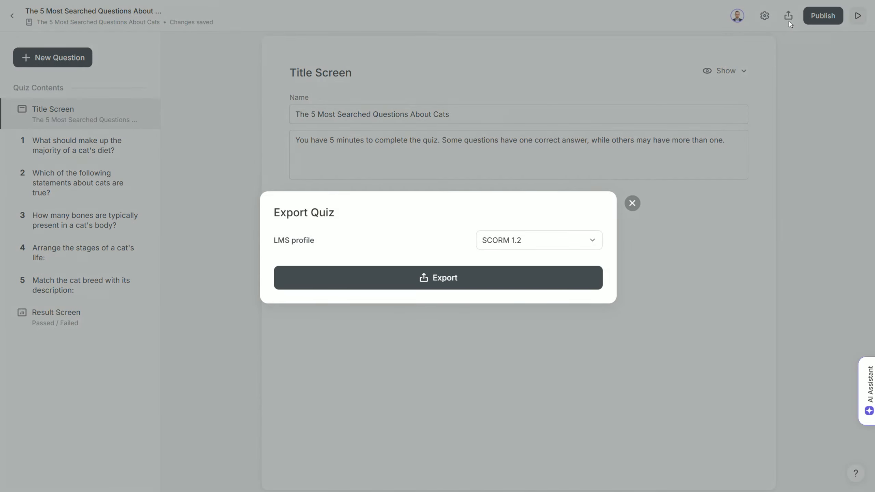
left_click(592, 243)
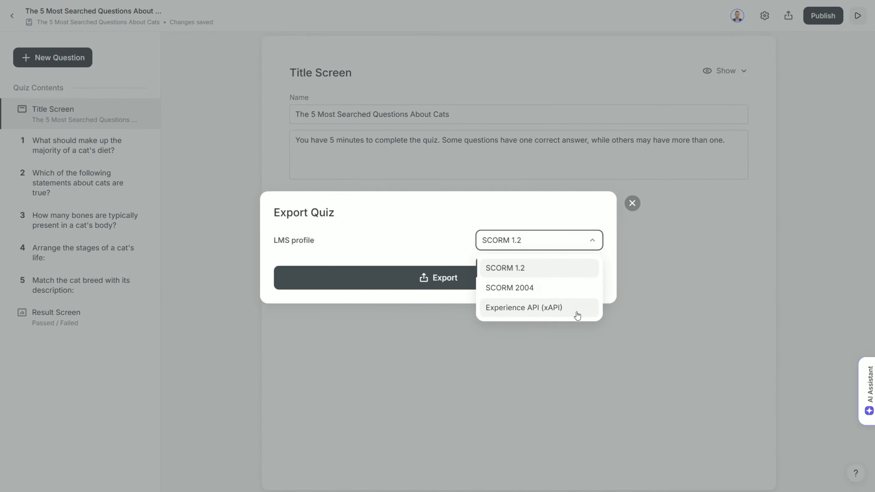
left_click(593, 243)
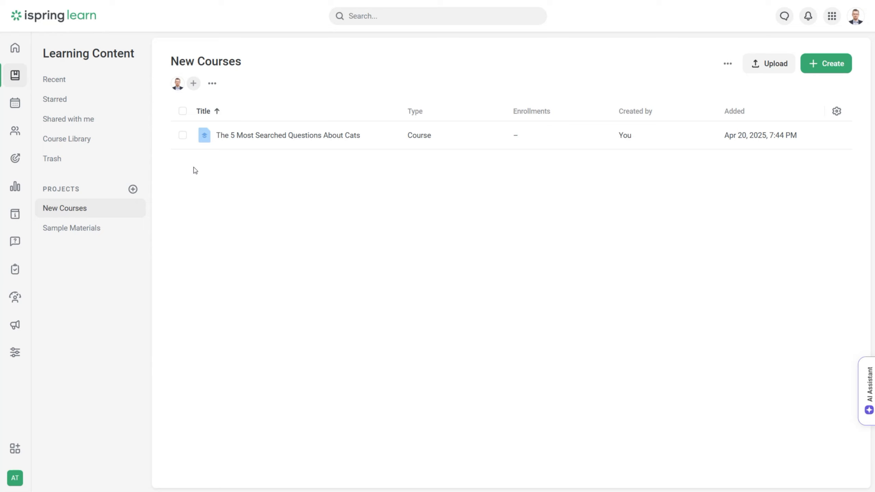
Add the user who is not the account owner as a collaborator with Can edit access to the cat course
left_click(183, 136)
left_click(839, 135)
left_click(831, 242)
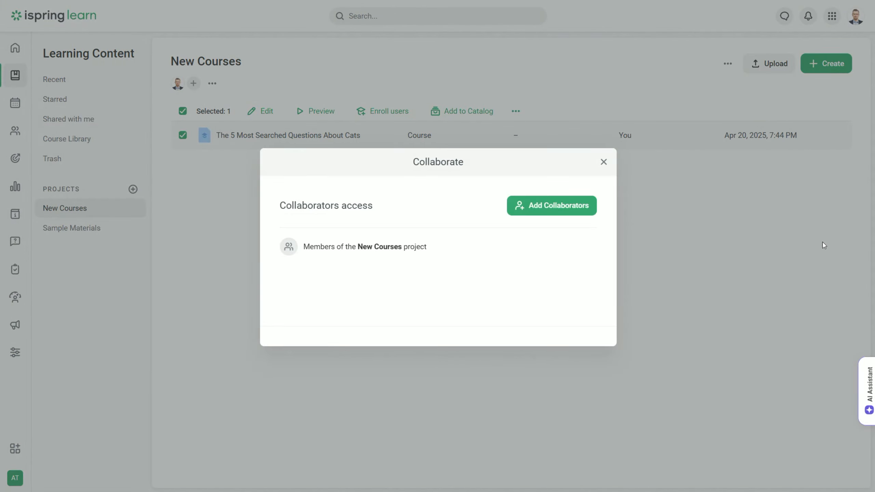
left_click(569, 211)
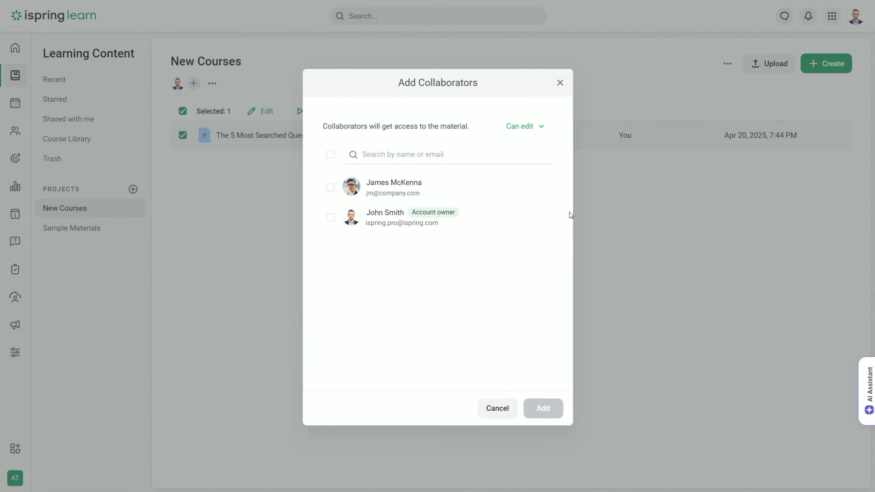
left_click(377, 186)
left_click(551, 409)
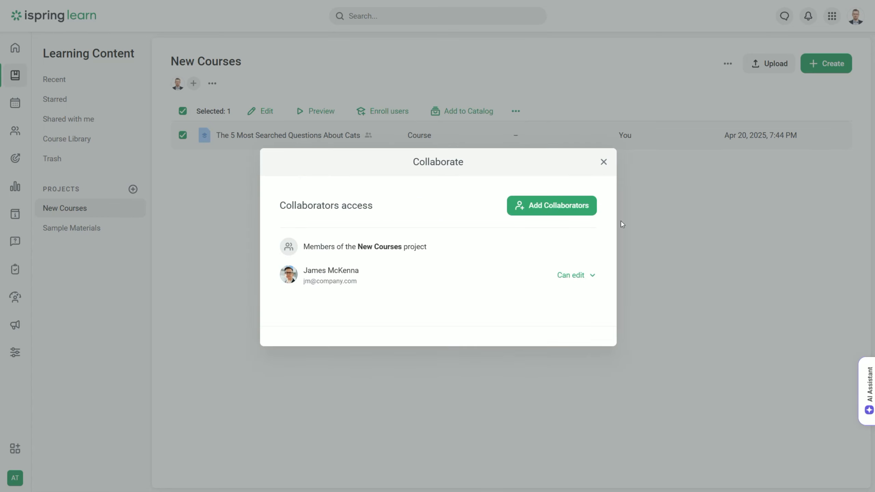
left_click(604, 163)
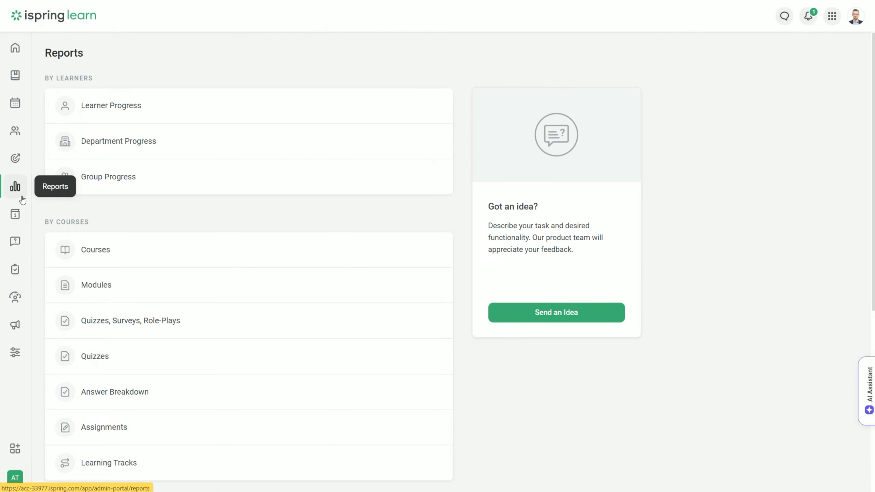
Show the Quizzes, Surveys, Role-Plays report for the module The 5 Most Searched Questions About Cats from the New Courses project
left_click(222, 334)
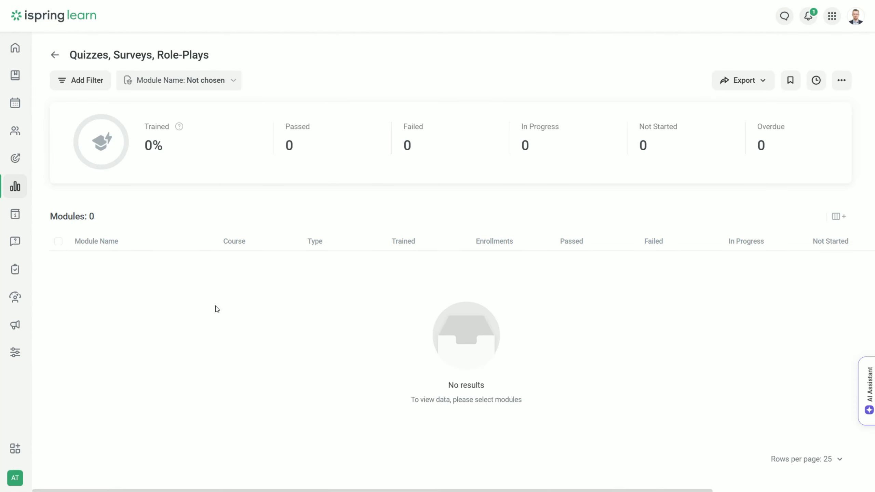
left_click(224, 83)
left_click(218, 157)
left_click(227, 178)
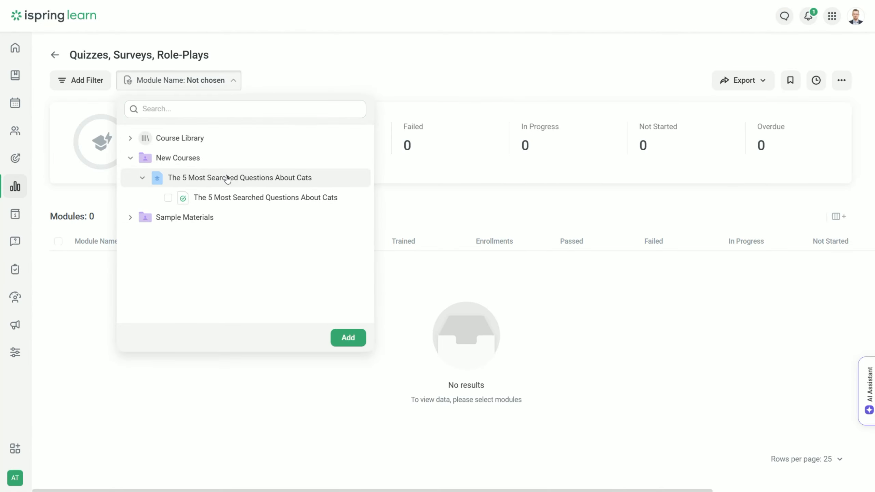
left_click(233, 198)
left_click(358, 339)
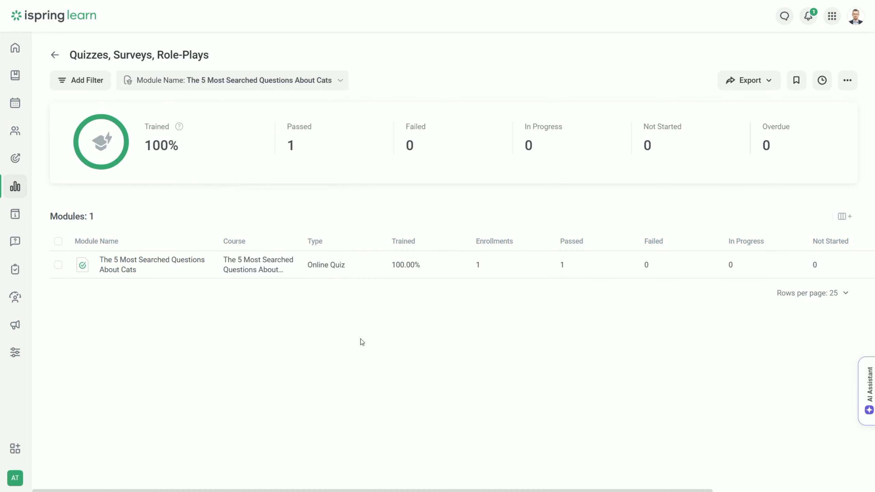
View the Learner Progress report for the cat quiz module and open the quiz details of the learner who passed
left_click(58, 266)
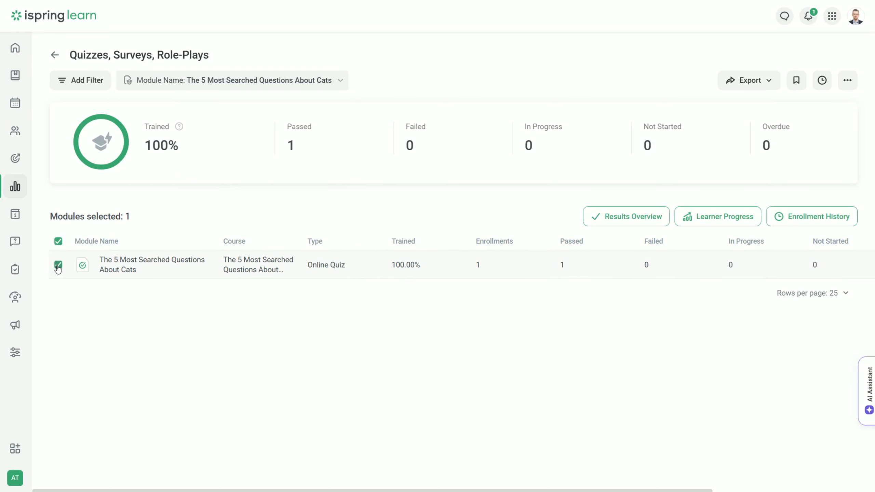
left_click(703, 226)
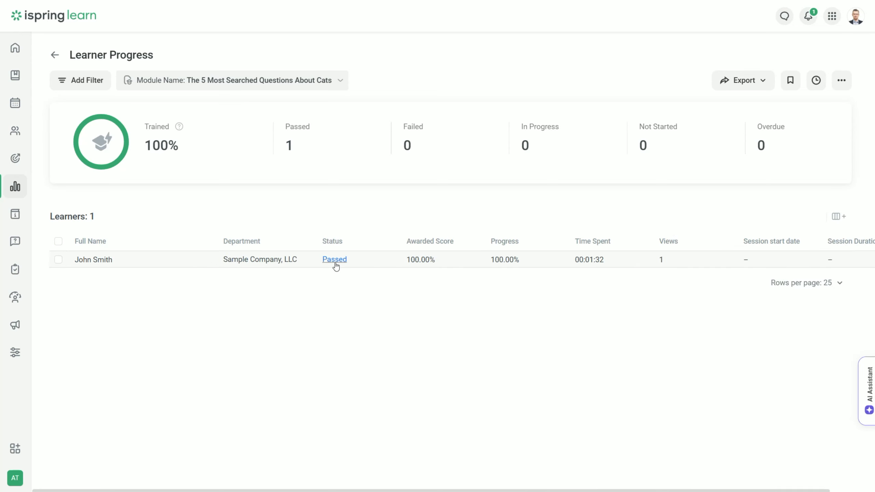
left_click(334, 260)
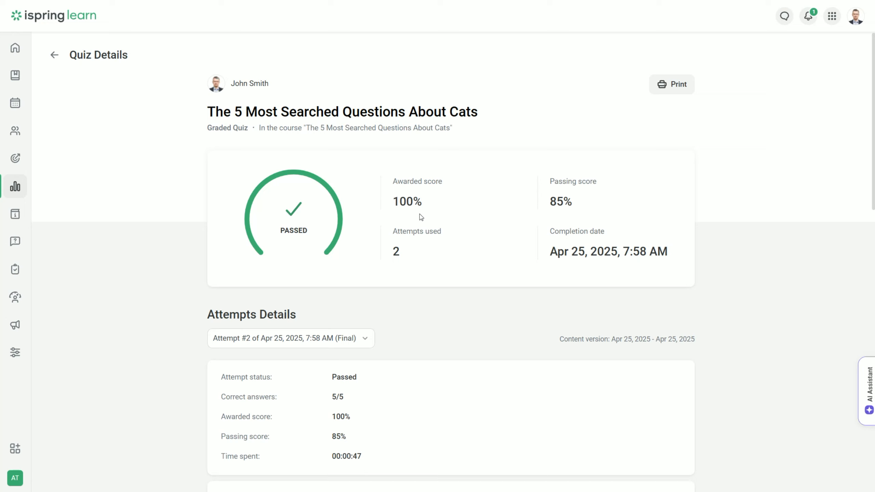
Display the details of the learner's attempt #1 and review the responses to each question
left_click(371, 342)
left_click(355, 365)
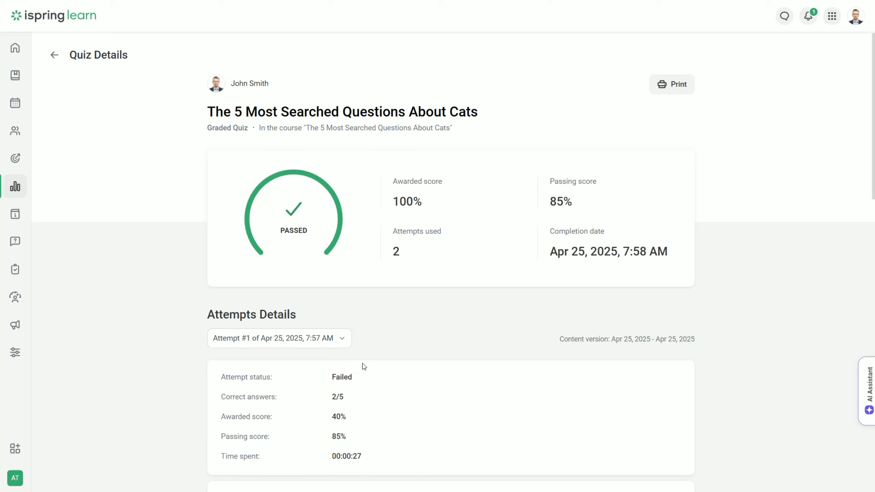
scroll(364, 366, "down", 7)
scroll(369, 368, "down", 6)
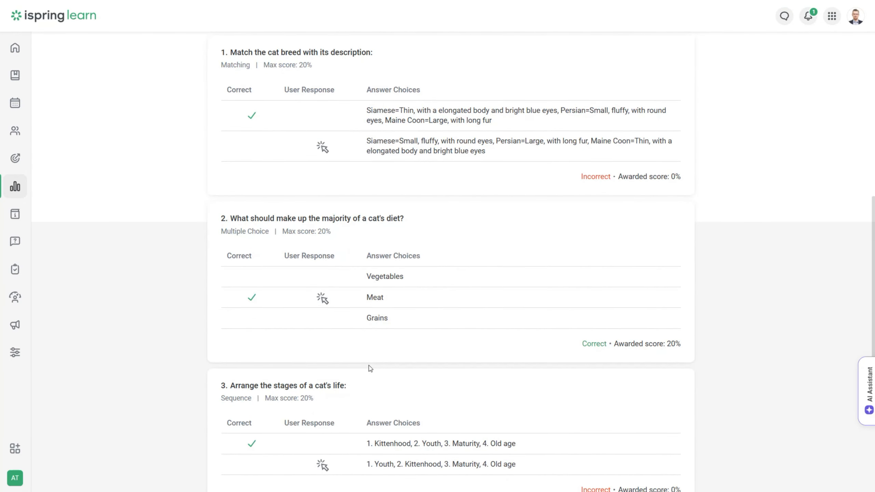